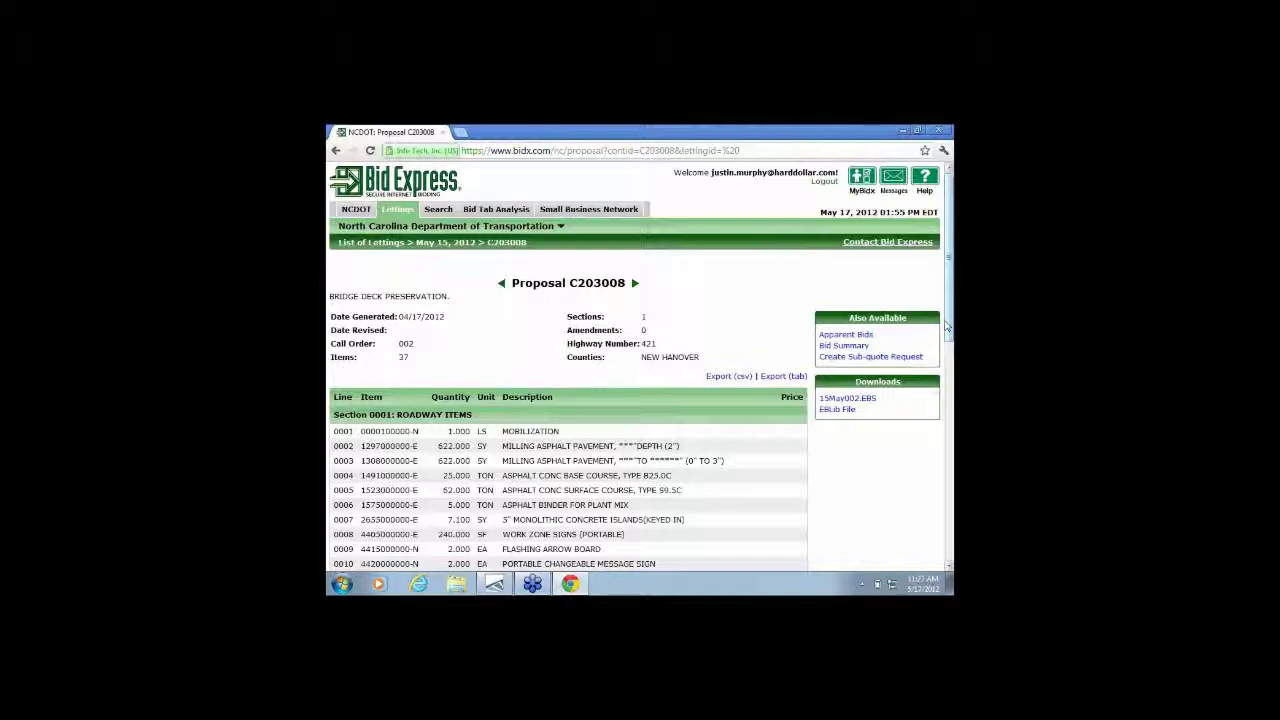
Step: Examine the pay item numbers of the asphalt roadway items in Proposal C203008 on Bid Express
drag(946, 326, 948, 320)
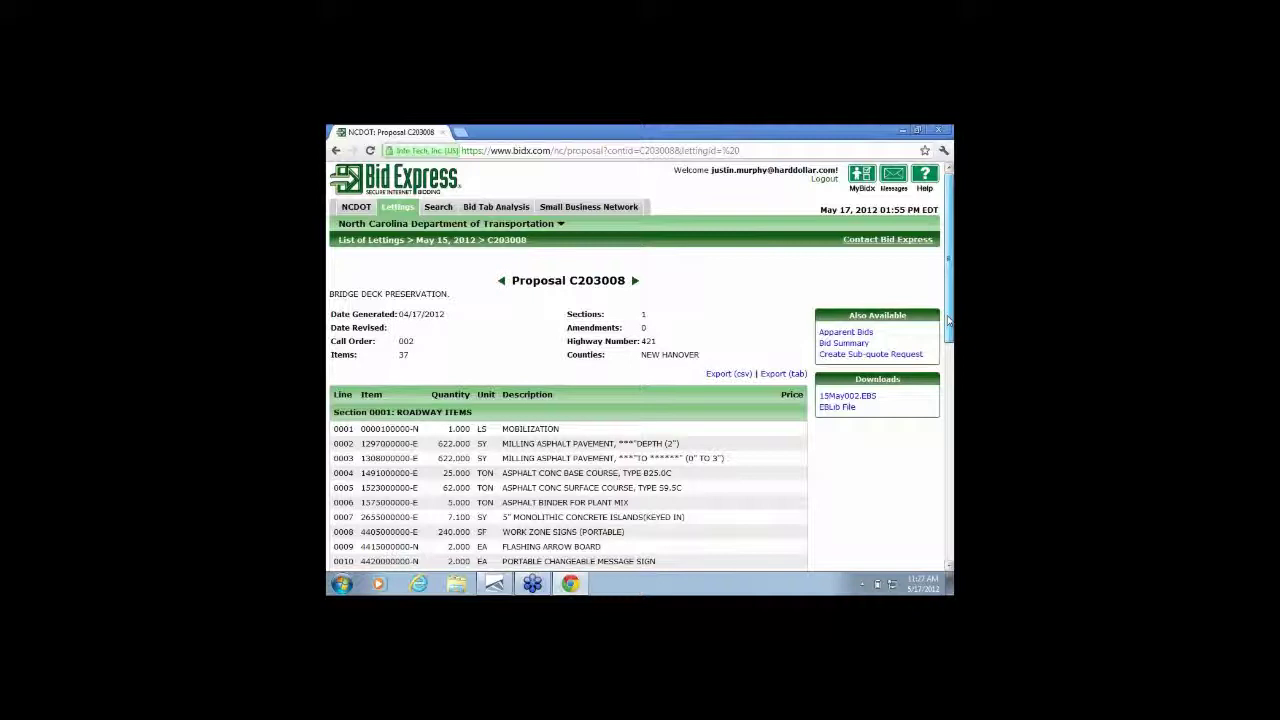
drag(948, 320, 947, 433)
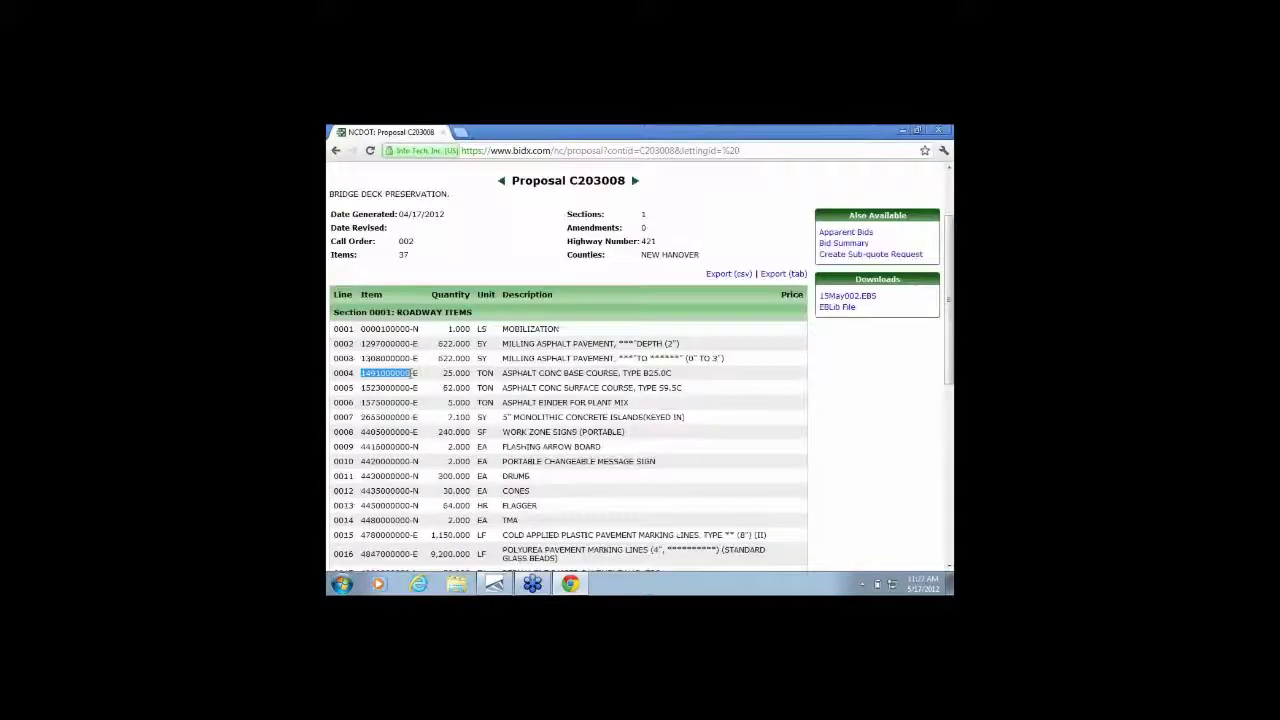
drag(361, 387, 416, 388)
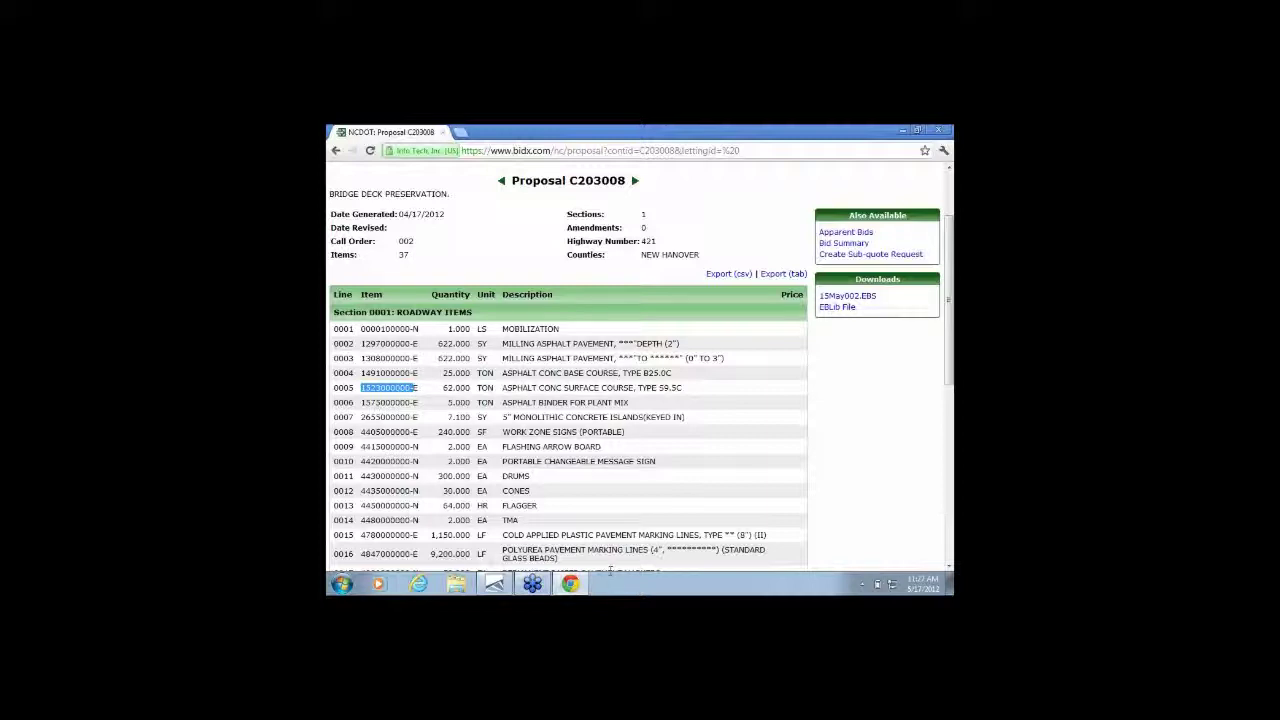
Step: Switch to HD and start a new Bid Wizard project with code C202963 and description BRIDGE DECK PRESERVATION
mouse_move(505, 582)
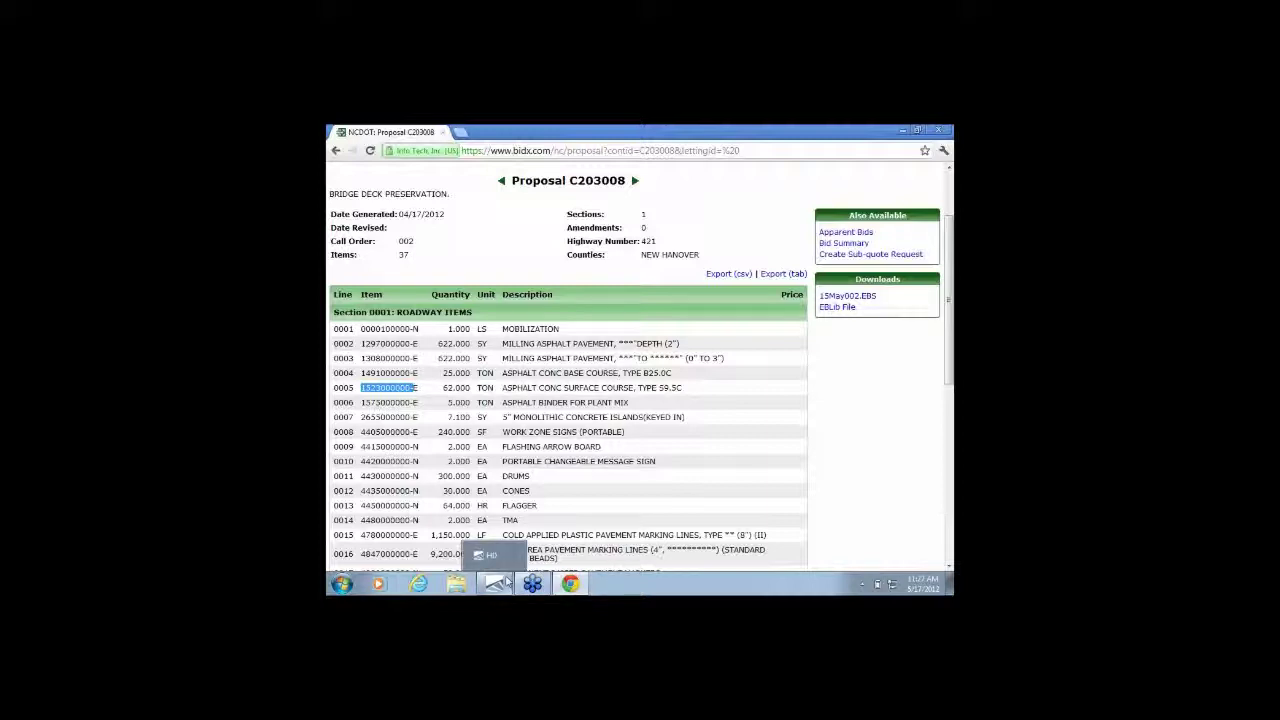
click(505, 582)
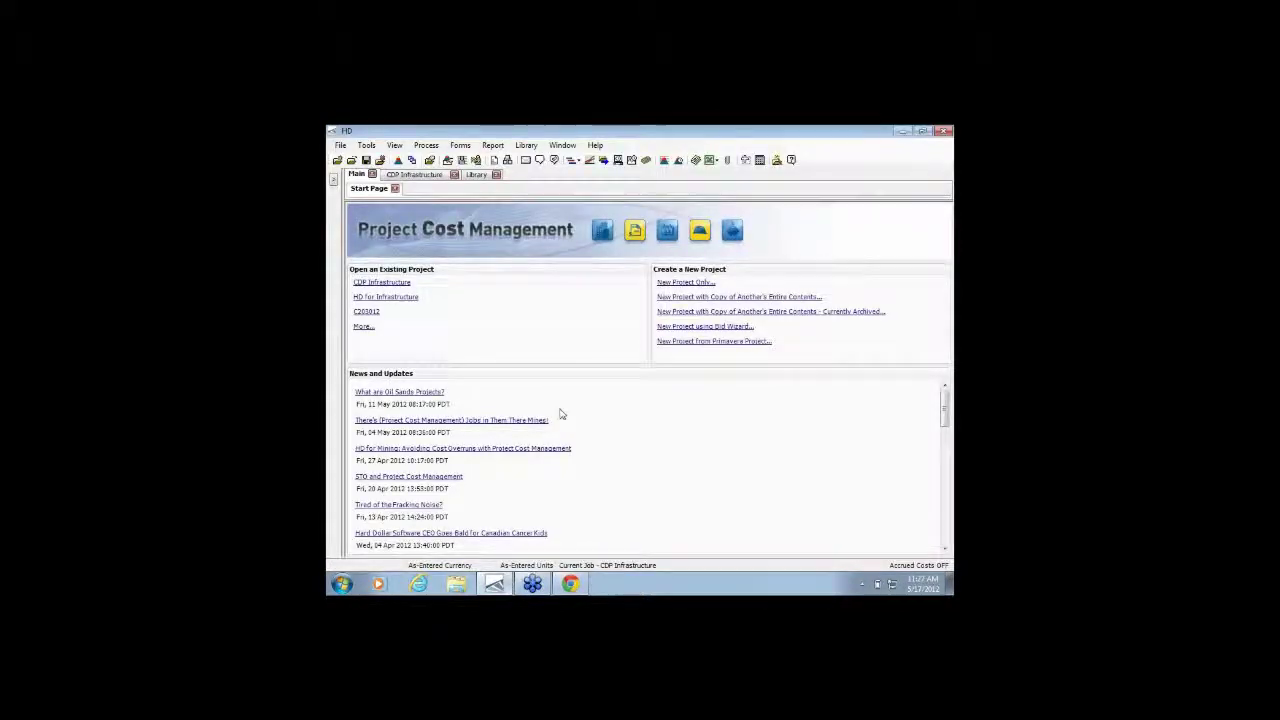
click(707, 327)
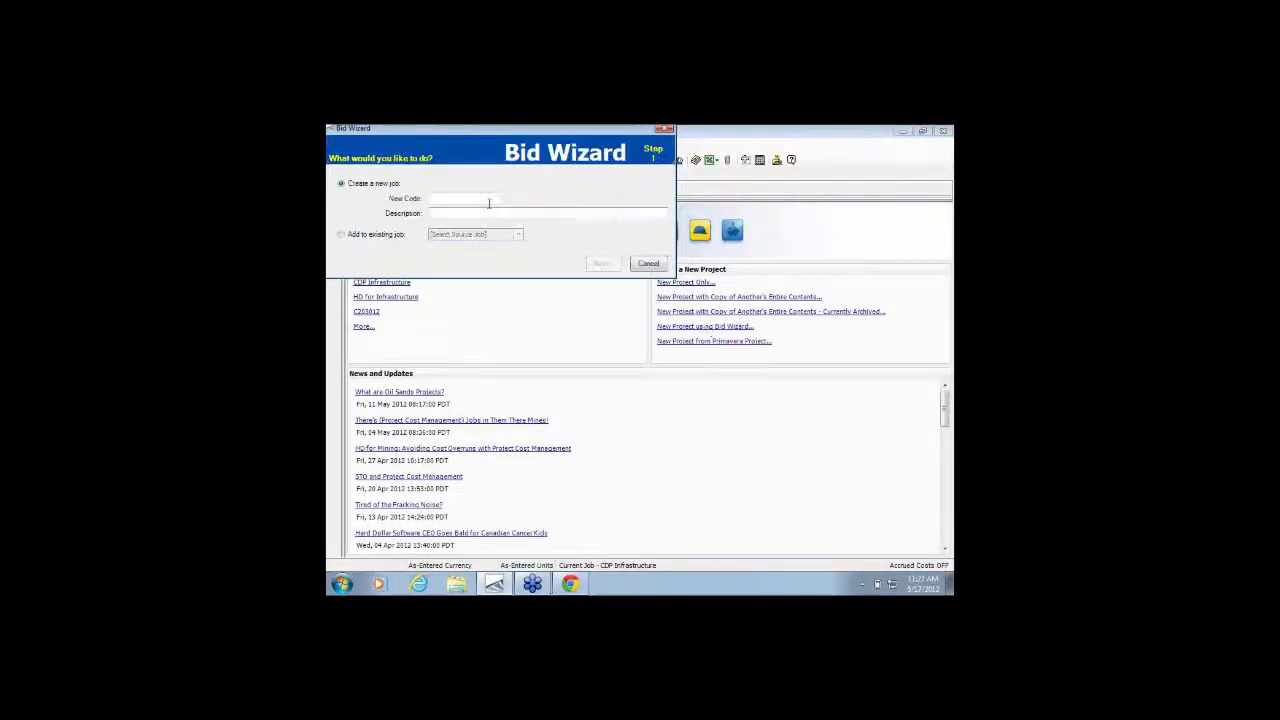
click(489, 203)
text(C20)
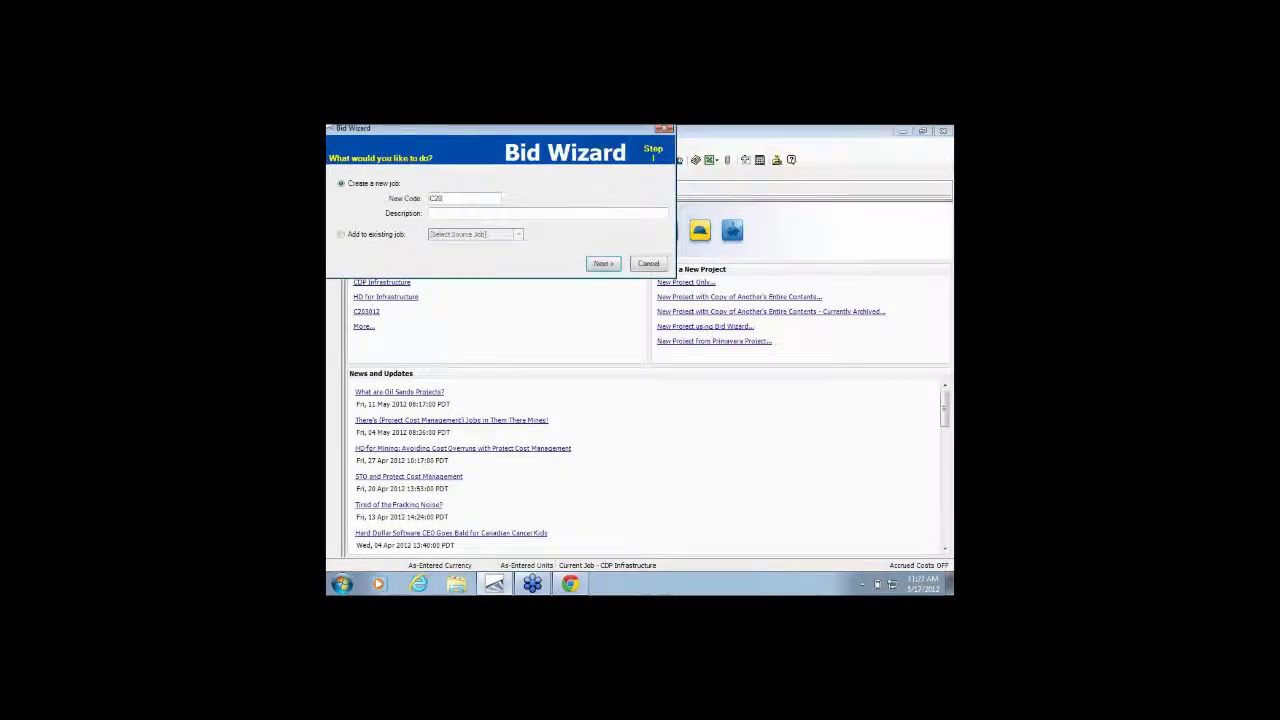
text(2963)
key(Tab)
text(BRIDG)
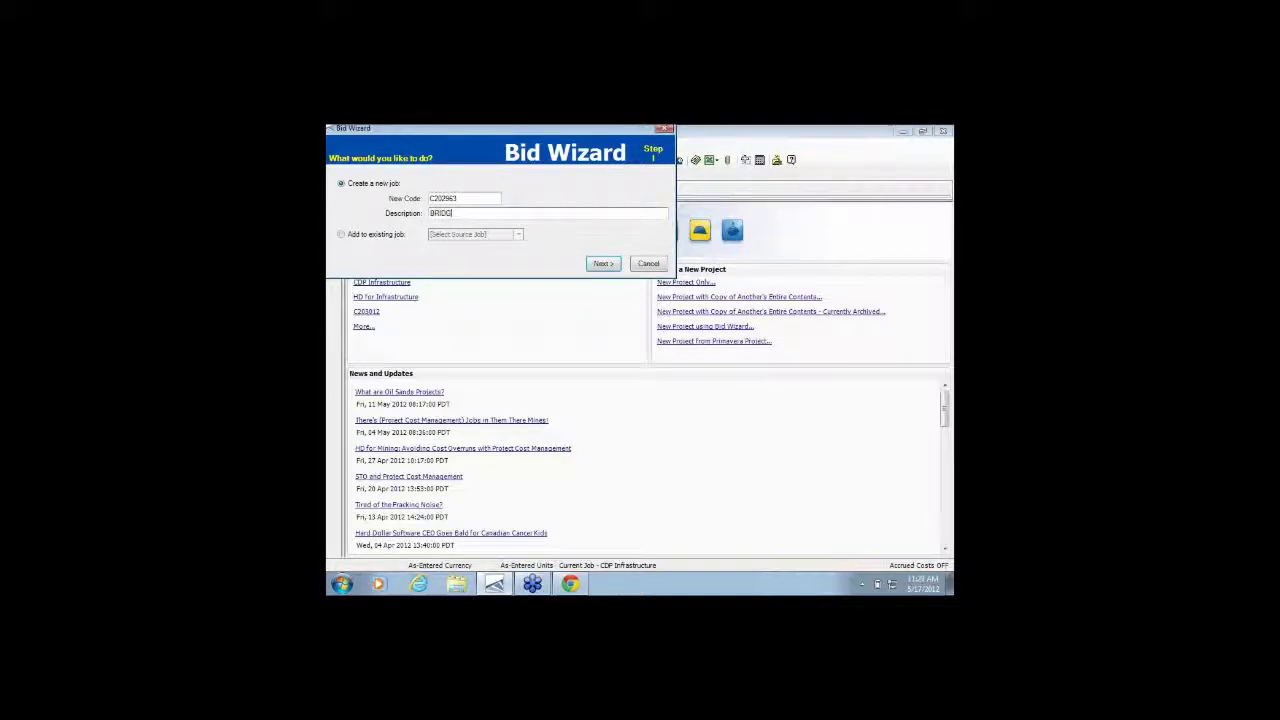
text(E DECK PRESERVATION)
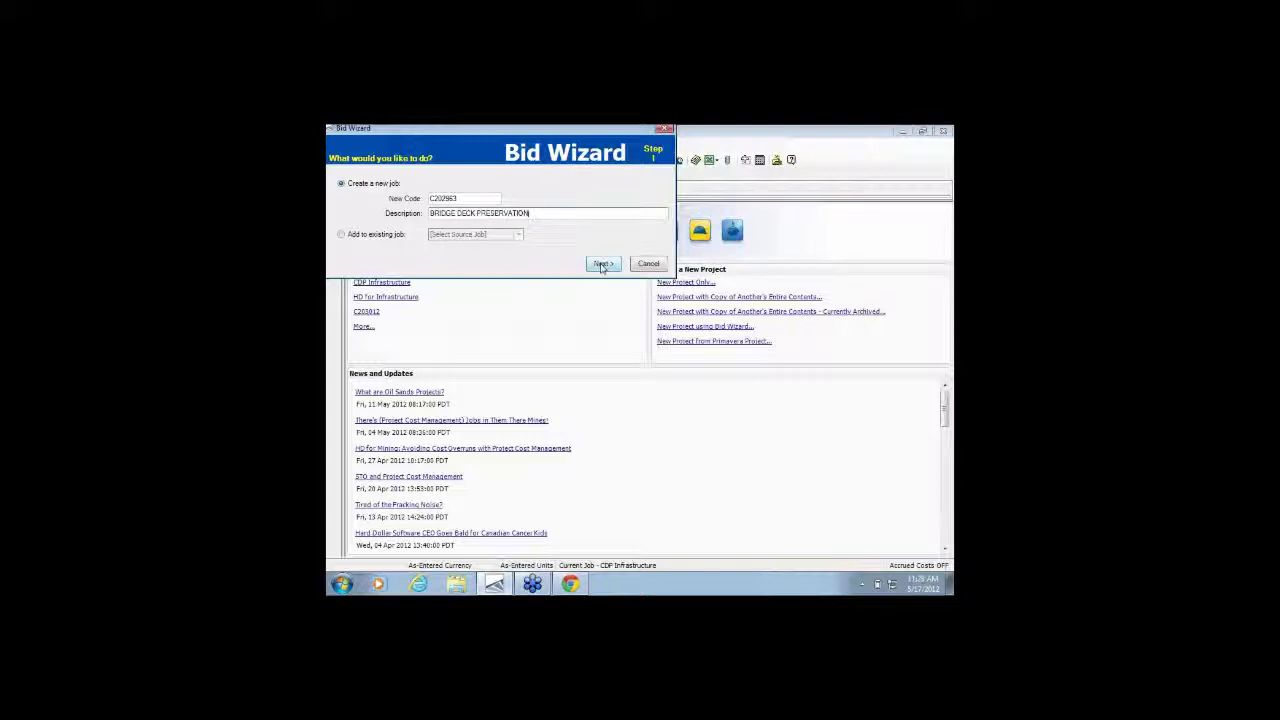
click(601, 264)
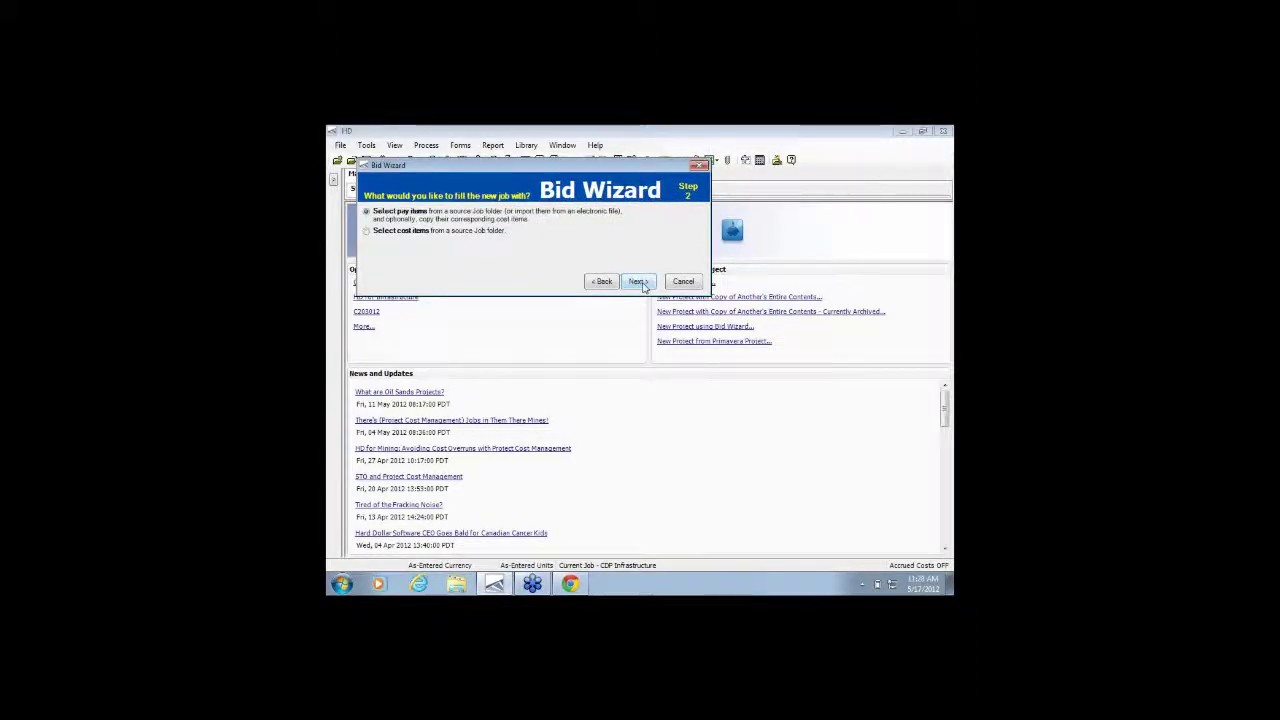
Step: Fill the job with pay items imported from C202963.CSV, copying cost items from jobs C203012, C203006 and C203008 with their pay rules kept
click(640, 282)
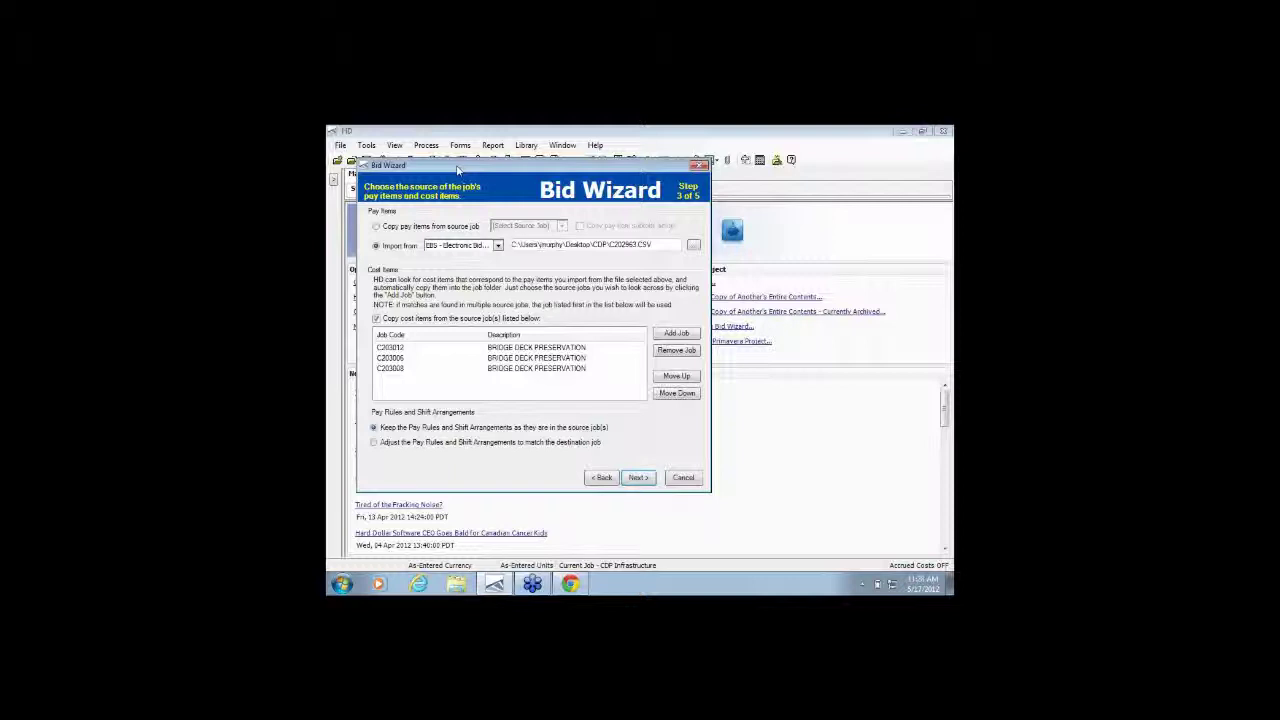
drag(457, 170, 482, 171)
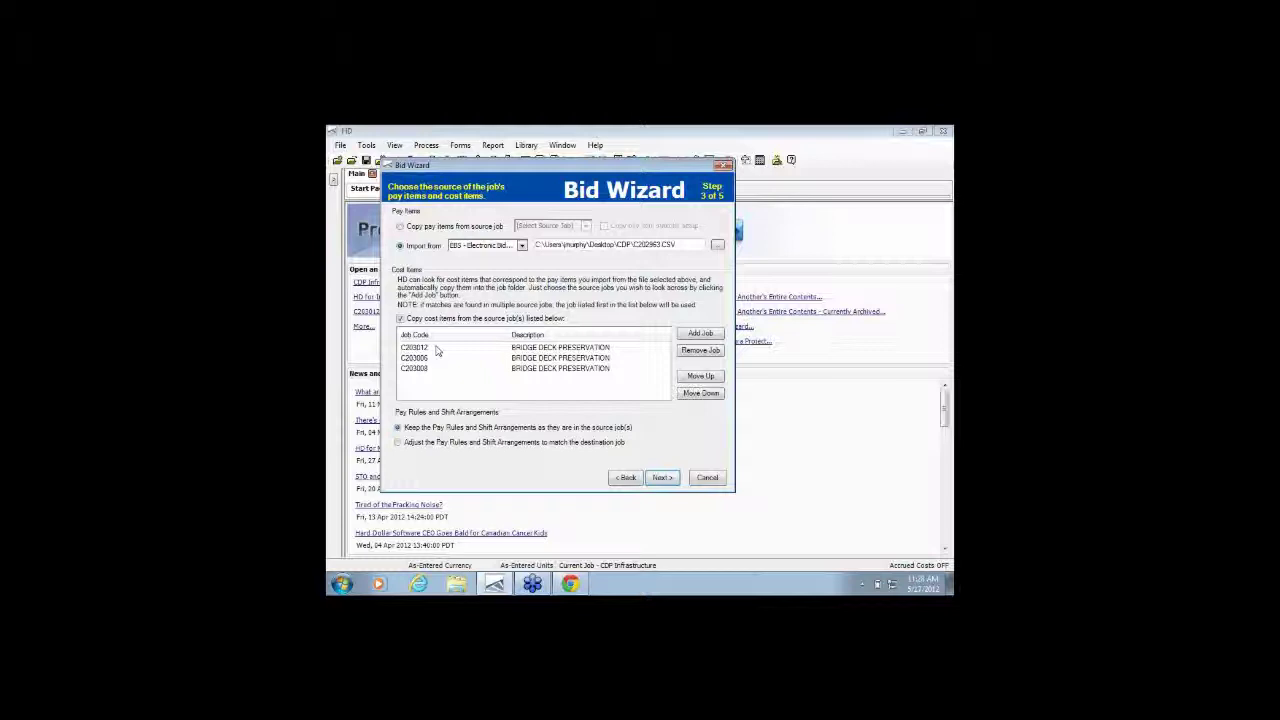
click(662, 478)
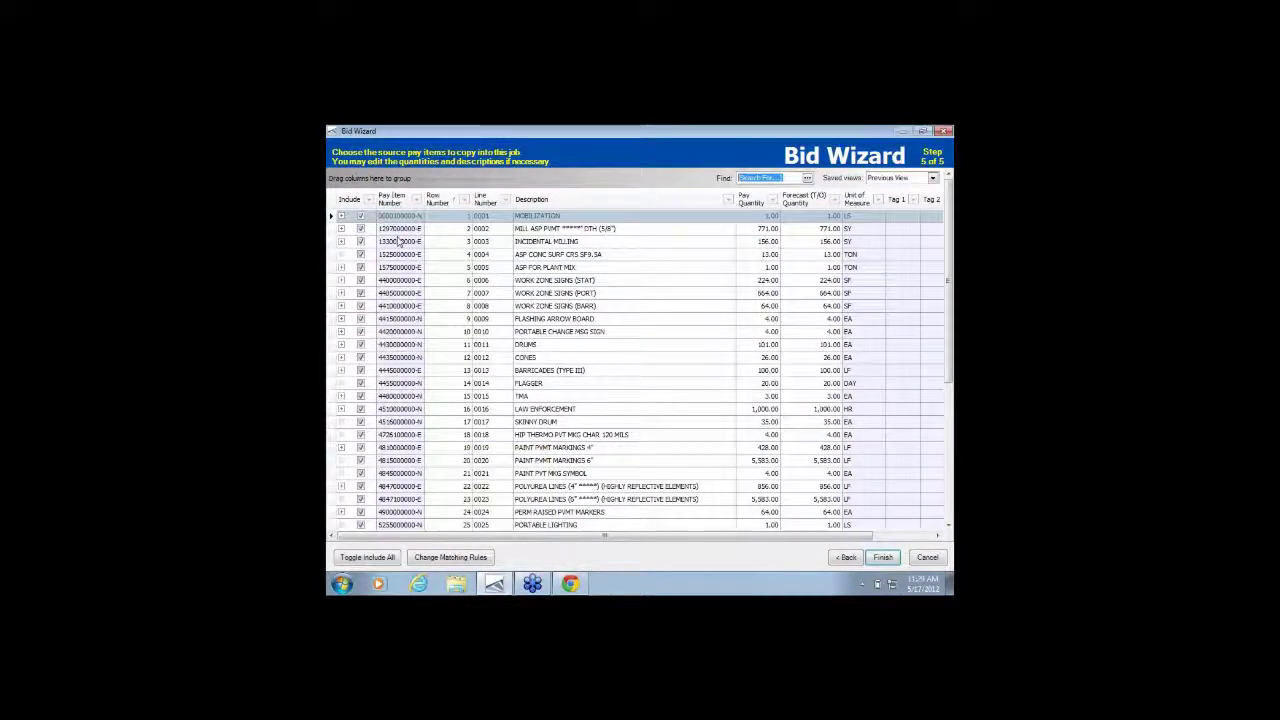
Step: Review the source pay items and their cost item matches, and finish the Bid Wizard with all items included
click(336, 245)
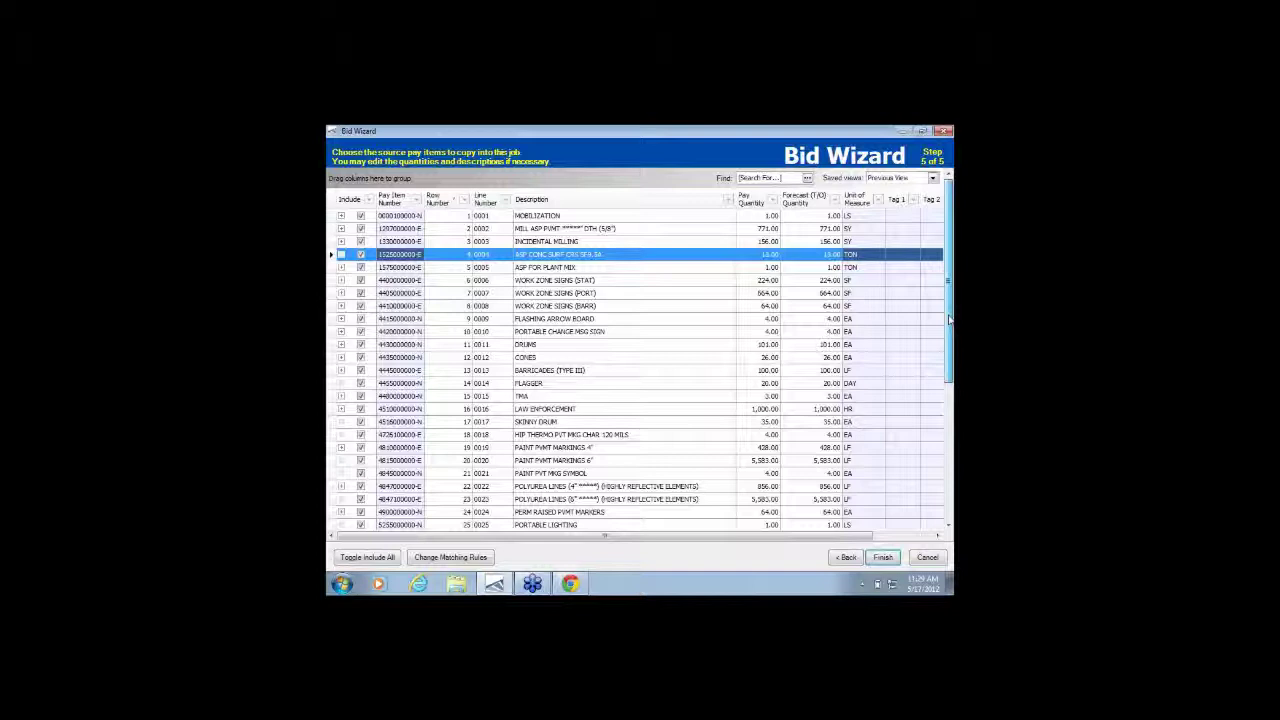
drag(949, 318, 950, 322)
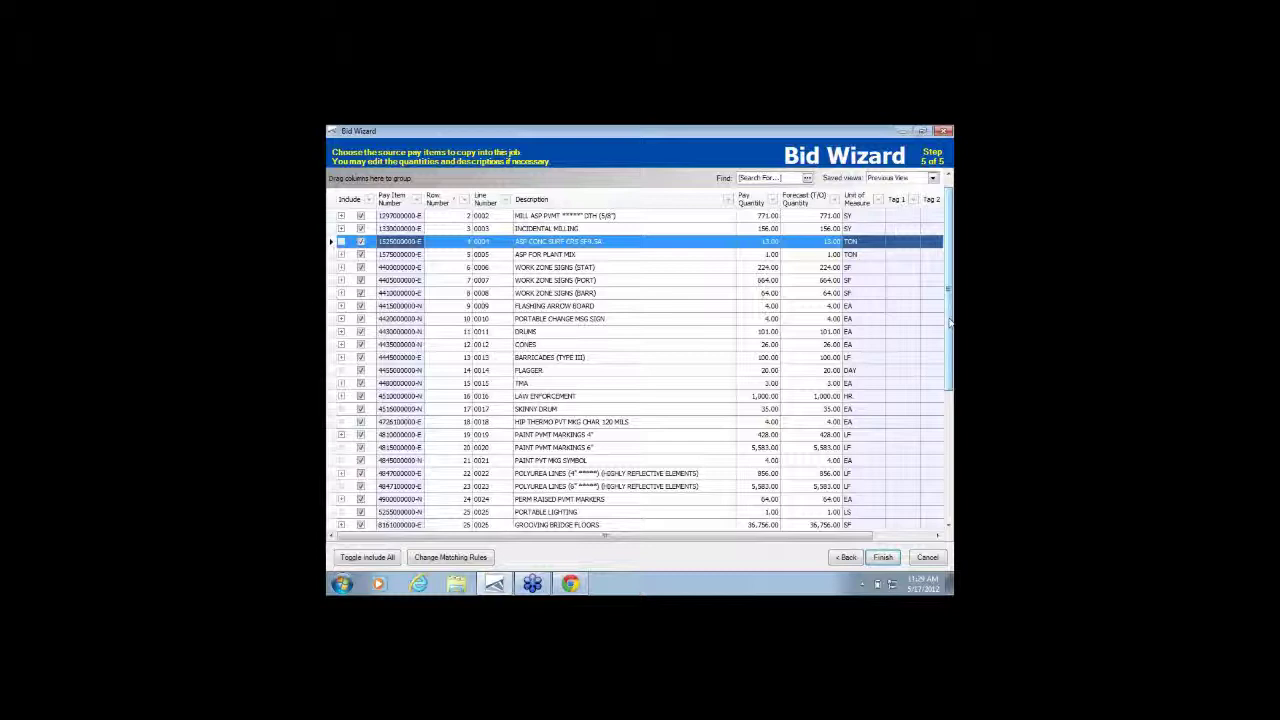
drag(950, 322, 952, 357)
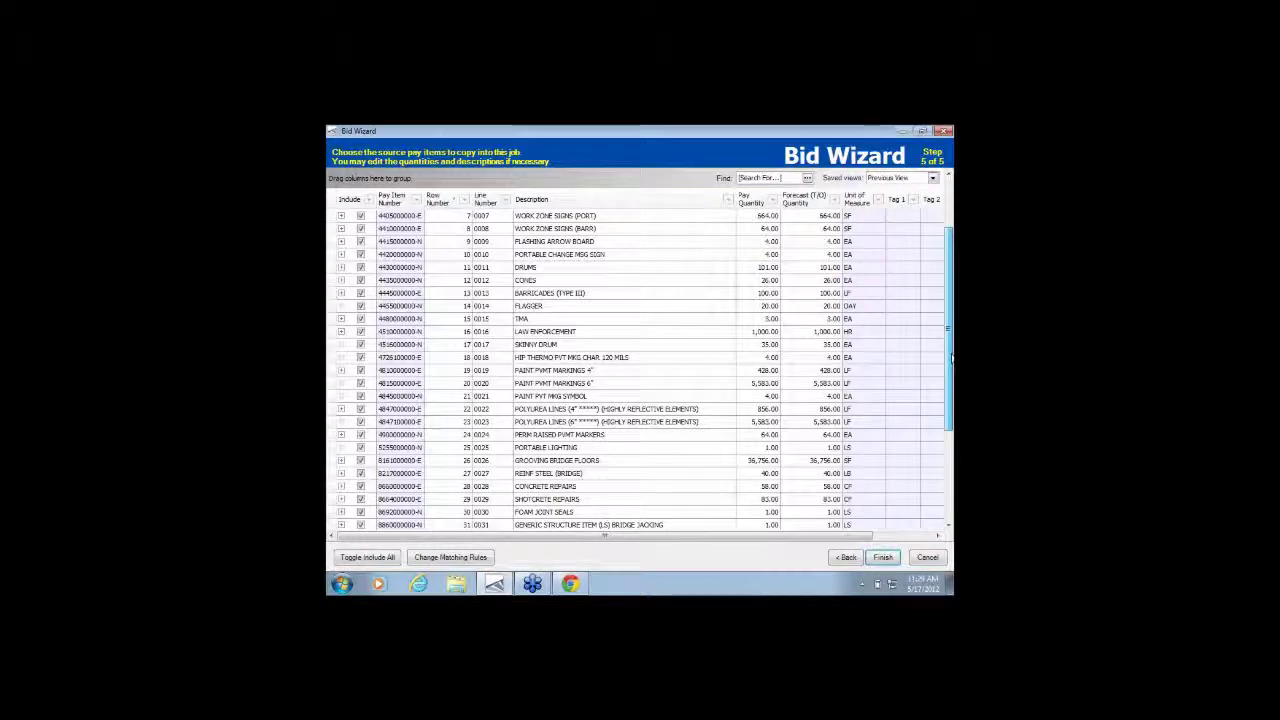
drag(952, 357, 952, 371)
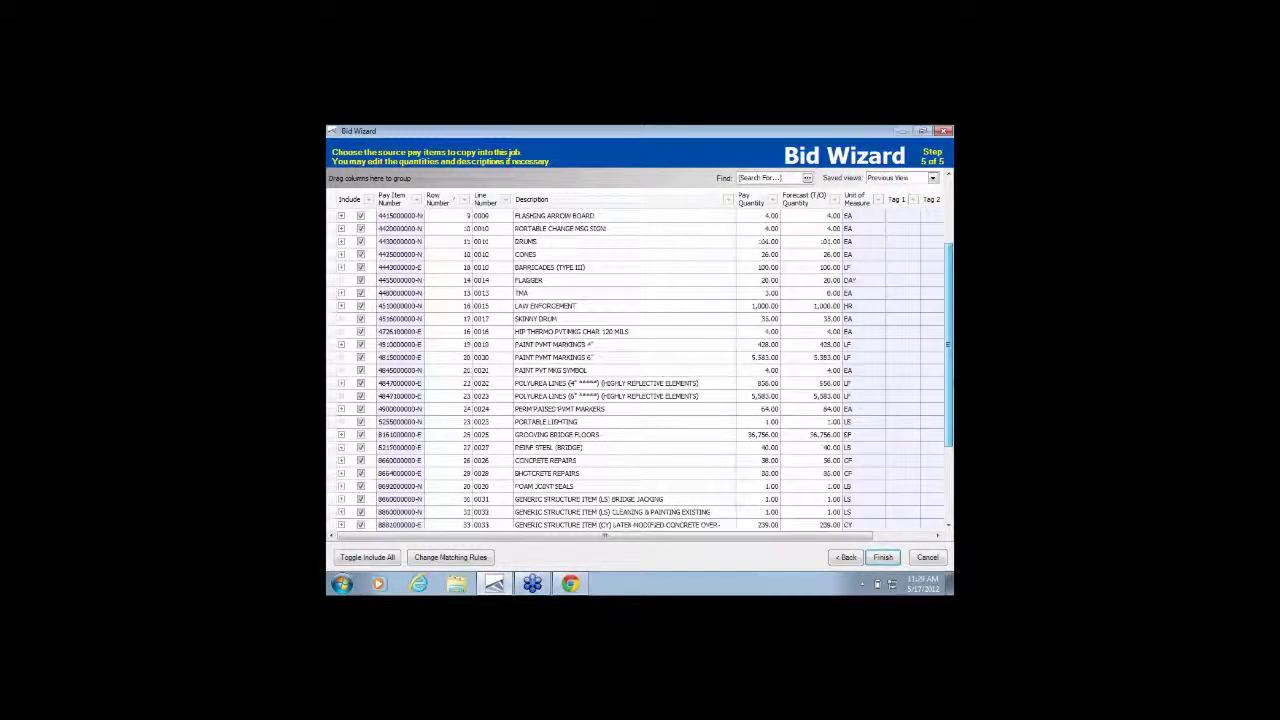
drag(952, 371, 952, 343)
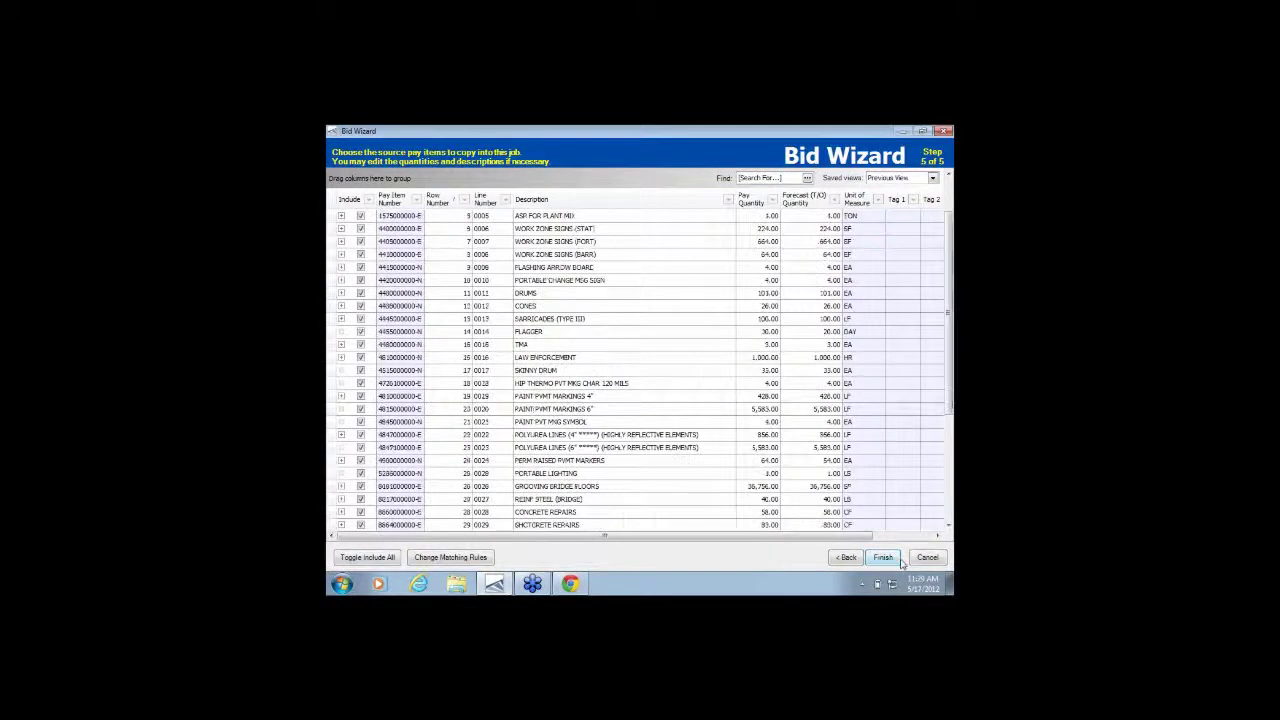
click(896, 560)
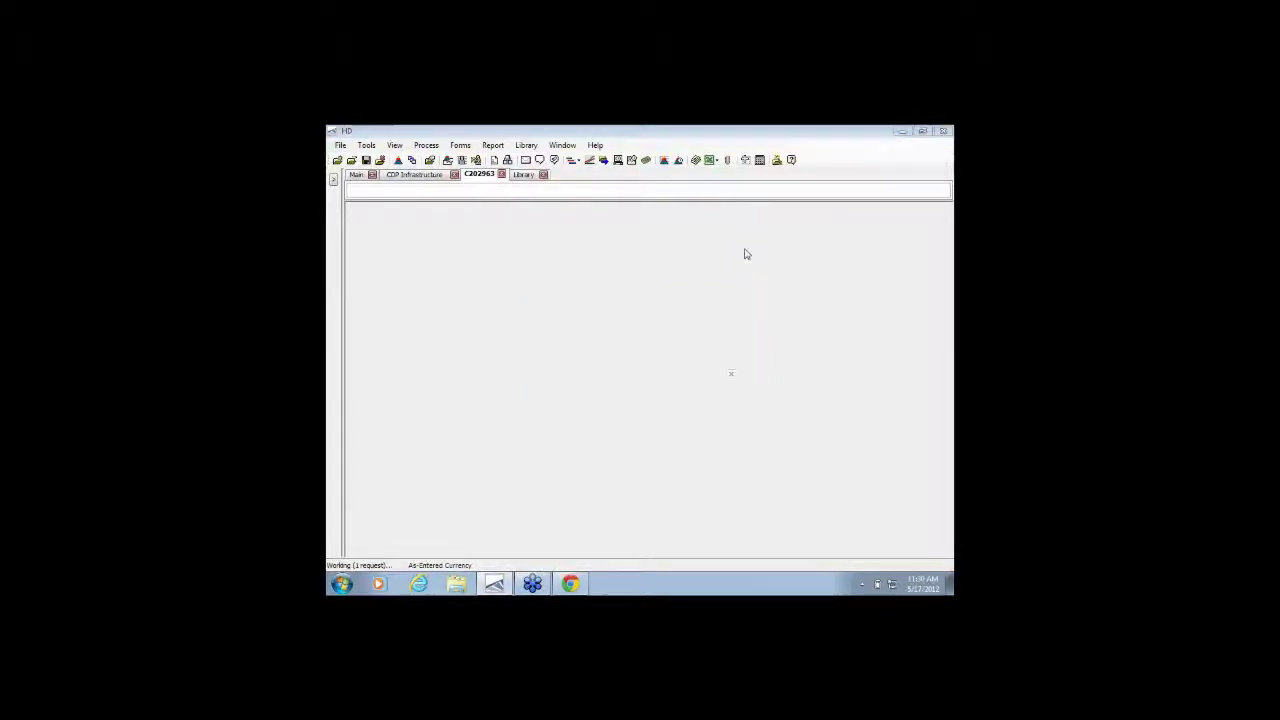
click(727, 374)
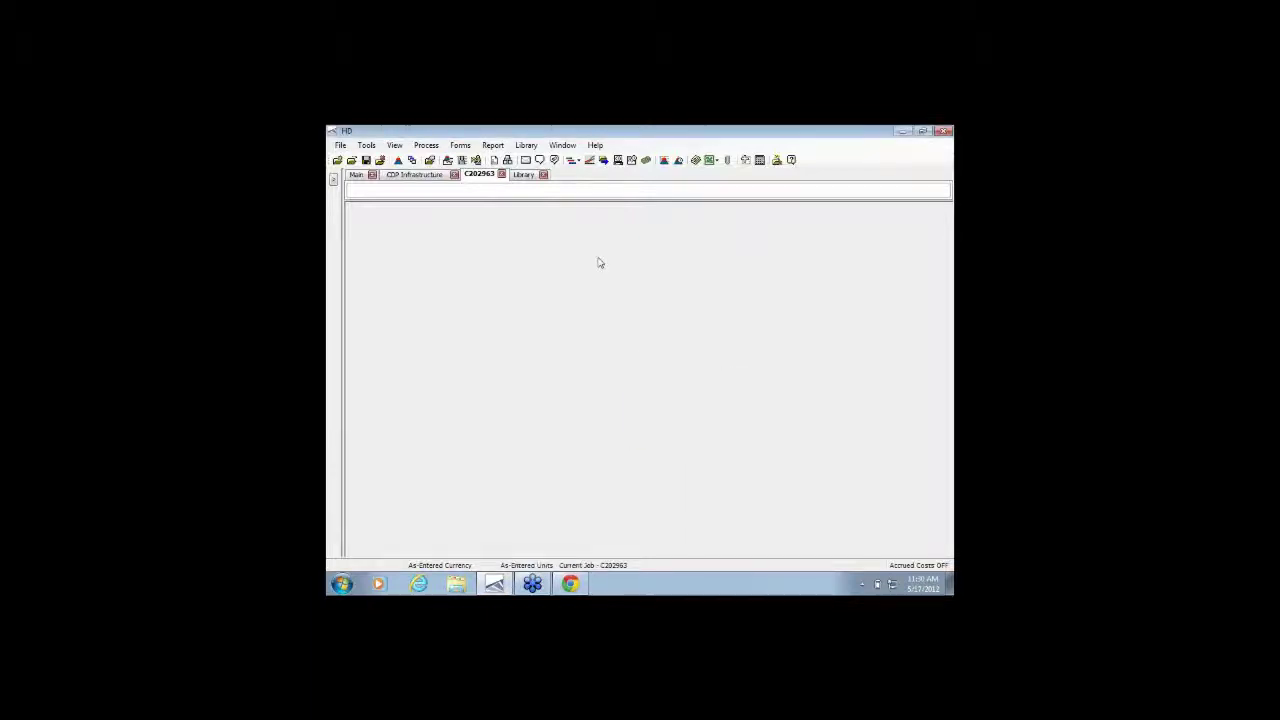
Step: Open the Cost Breakdown Structure Register of job C202963 and group its rows by Data Source
click(507, 161)
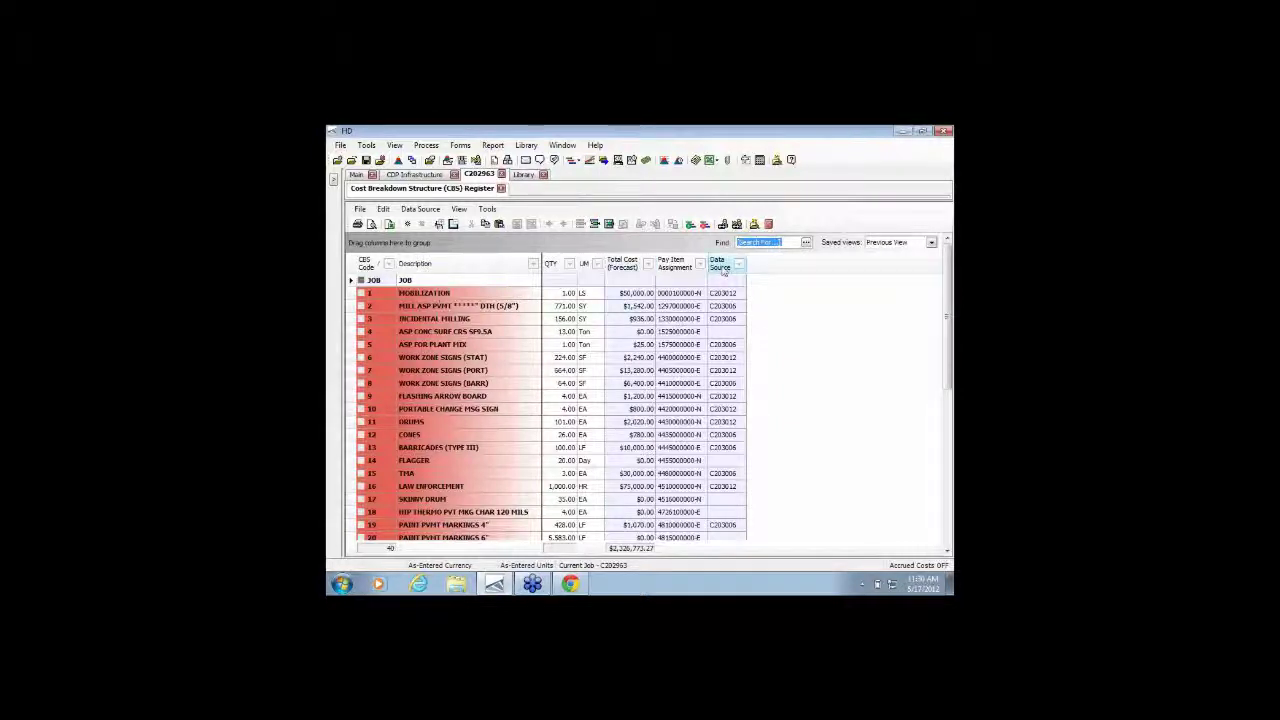
drag(723, 269, 678, 248)
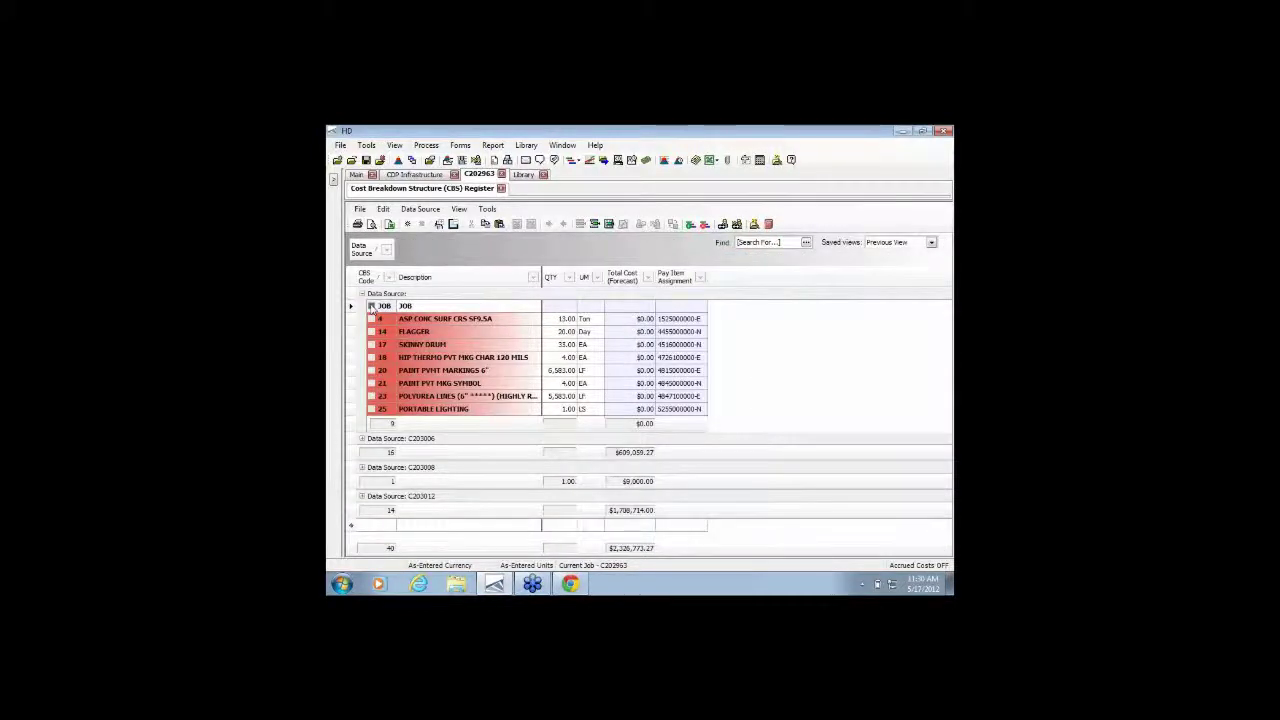
Step: Examine the cost items in the group without a data source, and collapse that group
click(372, 307)
click(372, 306)
click(372, 306)
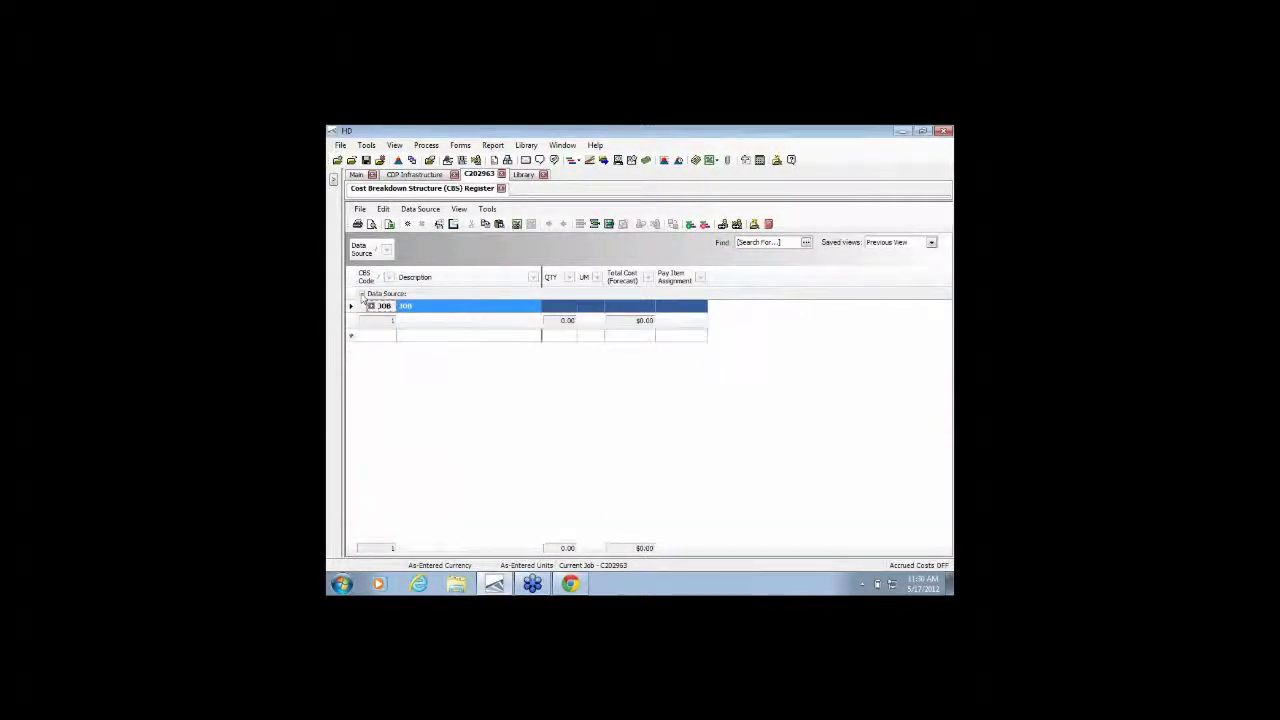
click(362, 294)
click(362, 294)
click(372, 306)
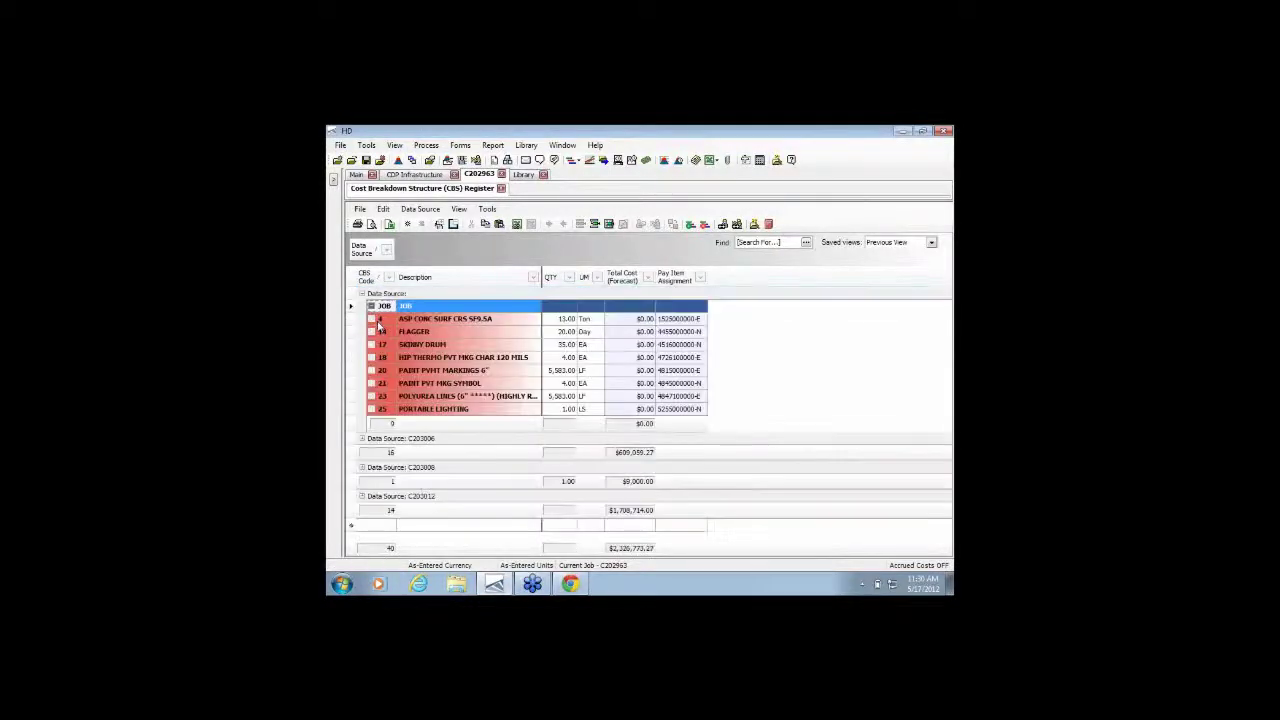
click(362, 294)
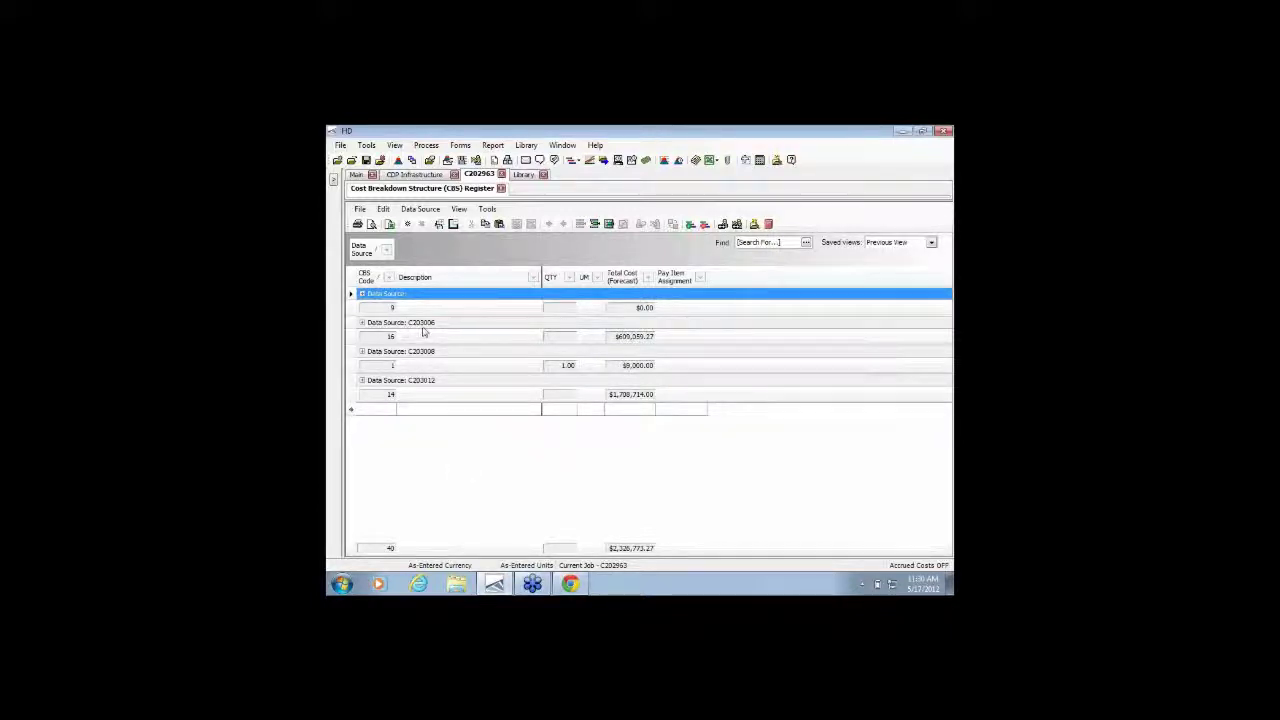
Step: Examine the cost items copied from source jobs C203012, C203006 and C203008, and collapse all the groups
click(362, 381)
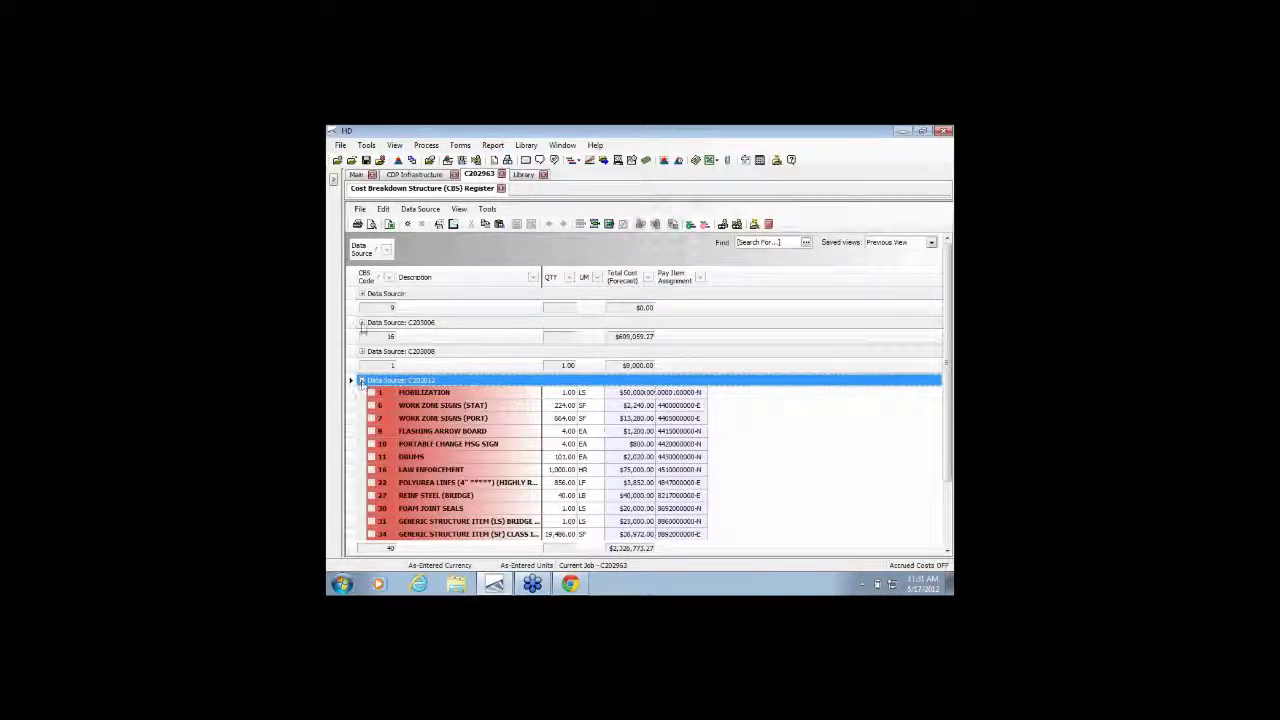
click(362, 323)
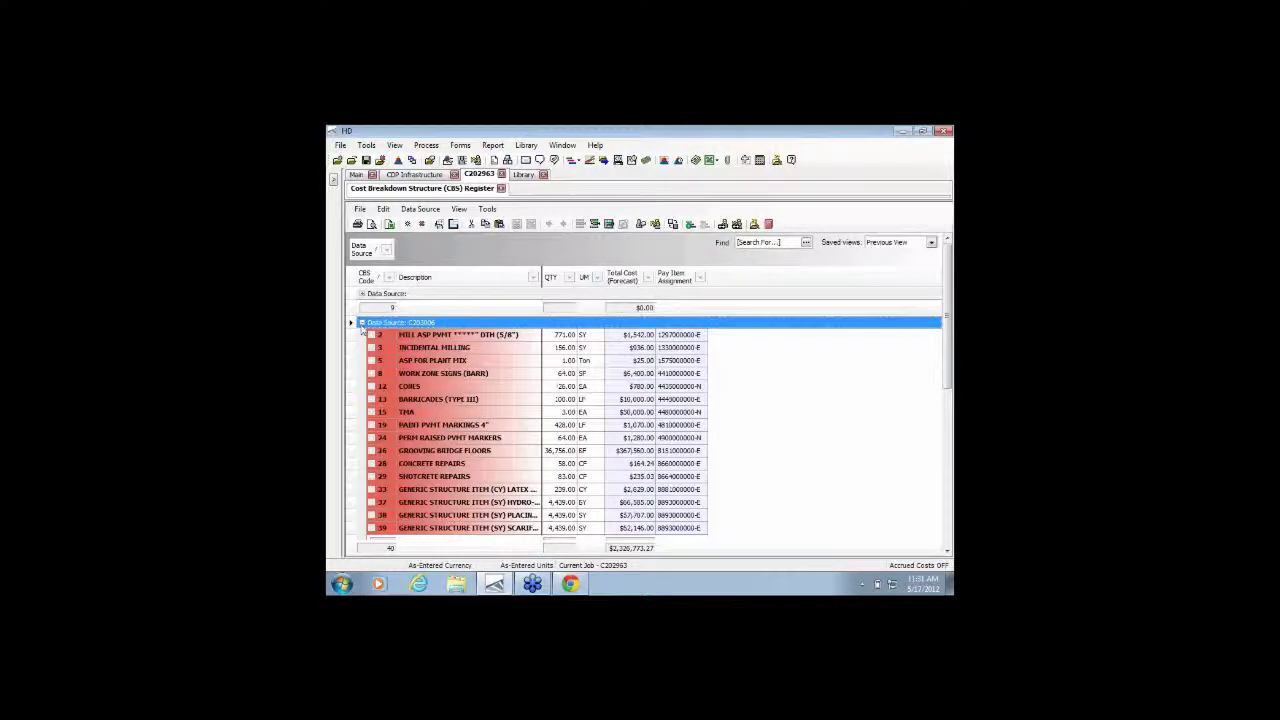
click(362, 323)
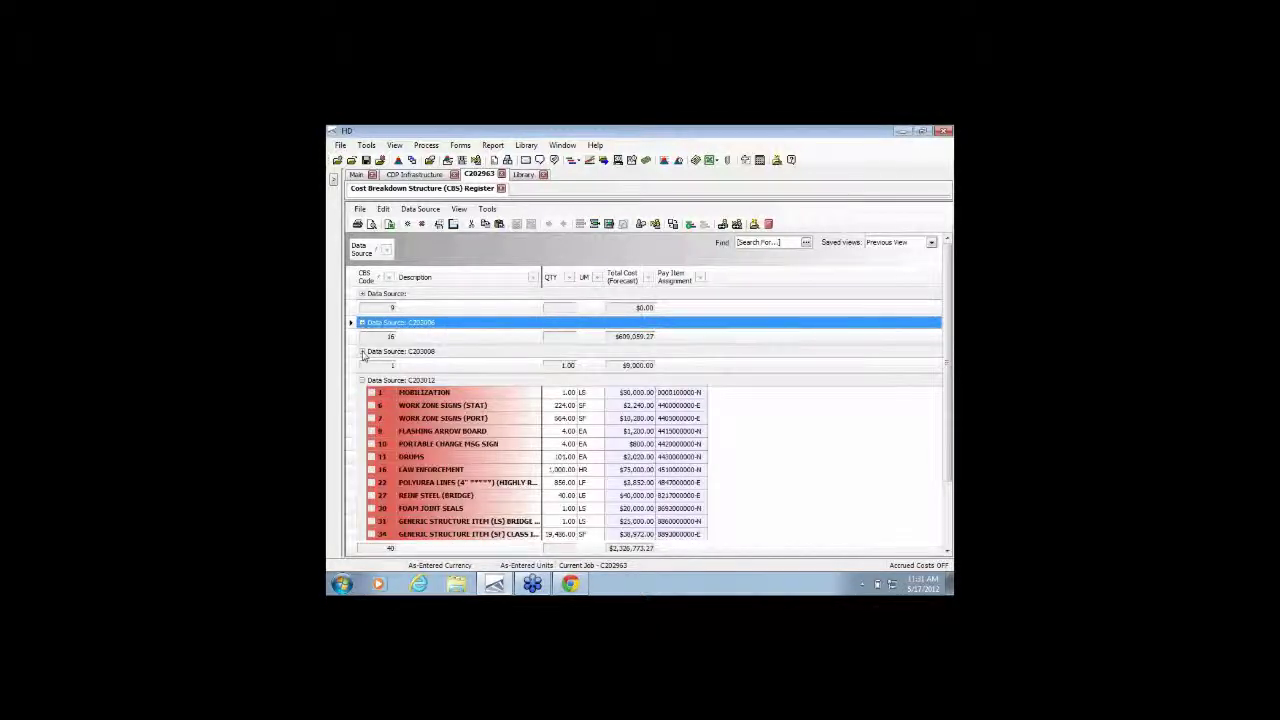
click(363, 352)
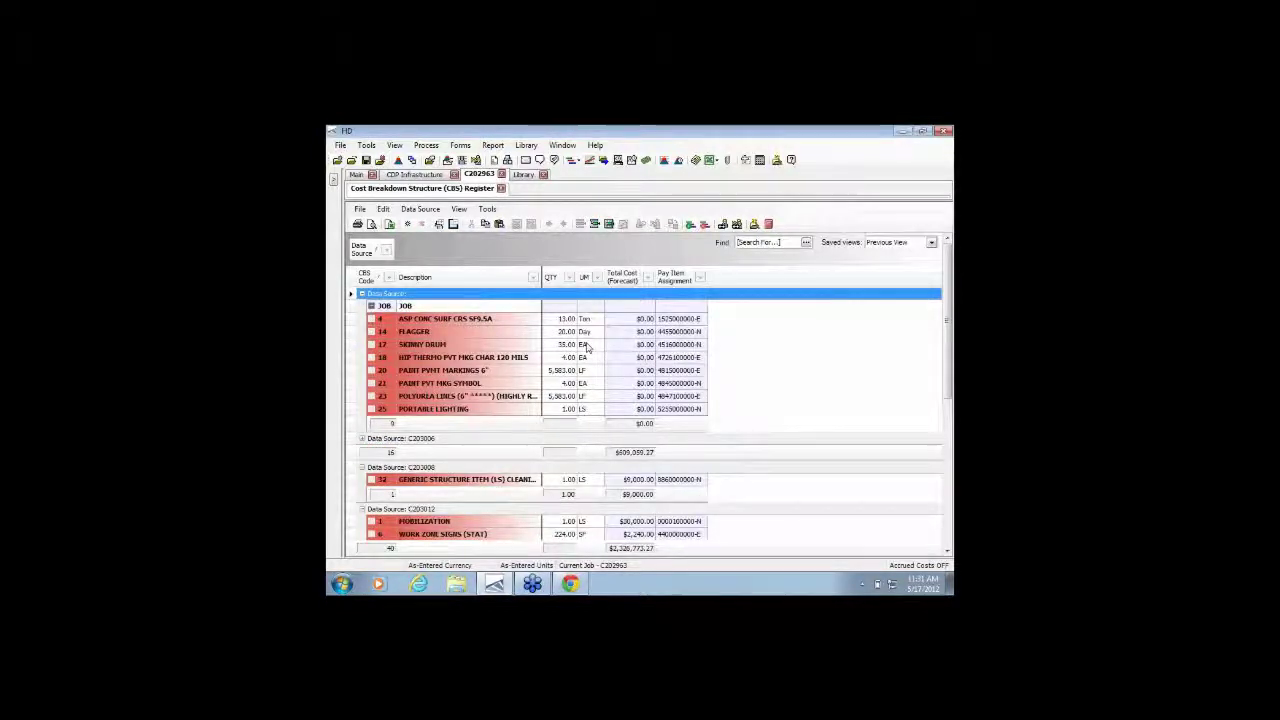
click(362, 294)
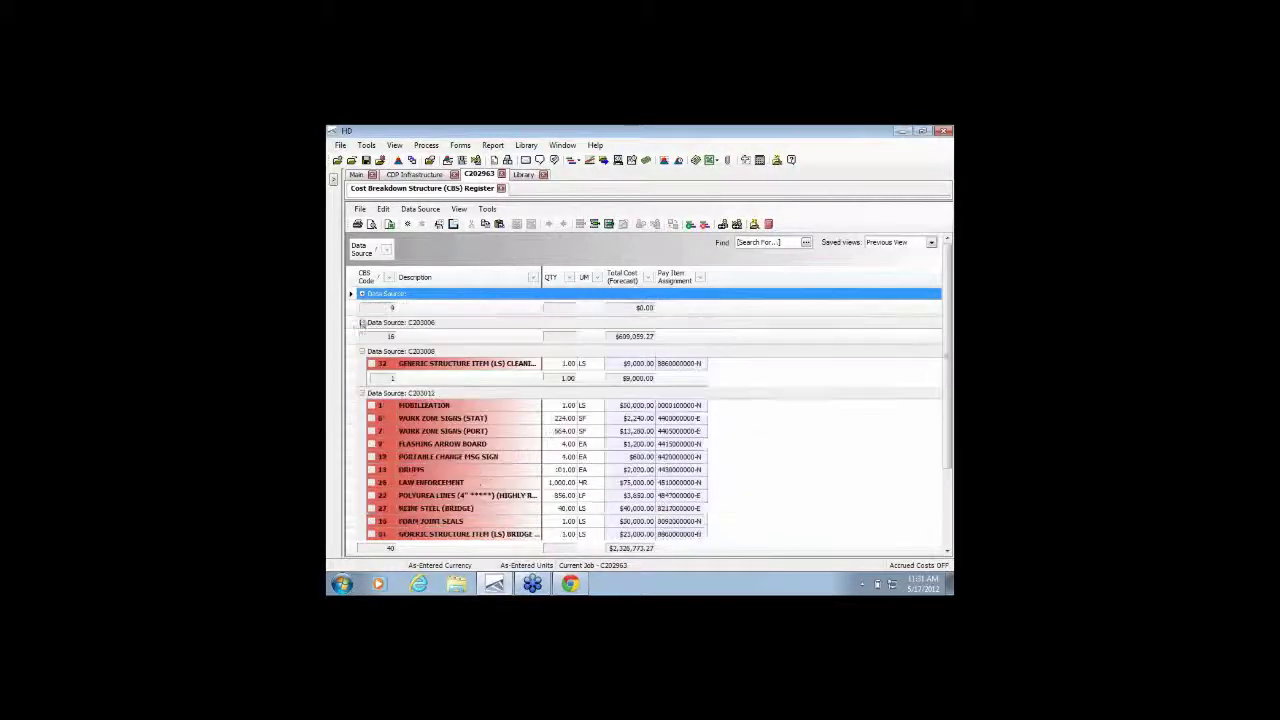
click(362, 351)
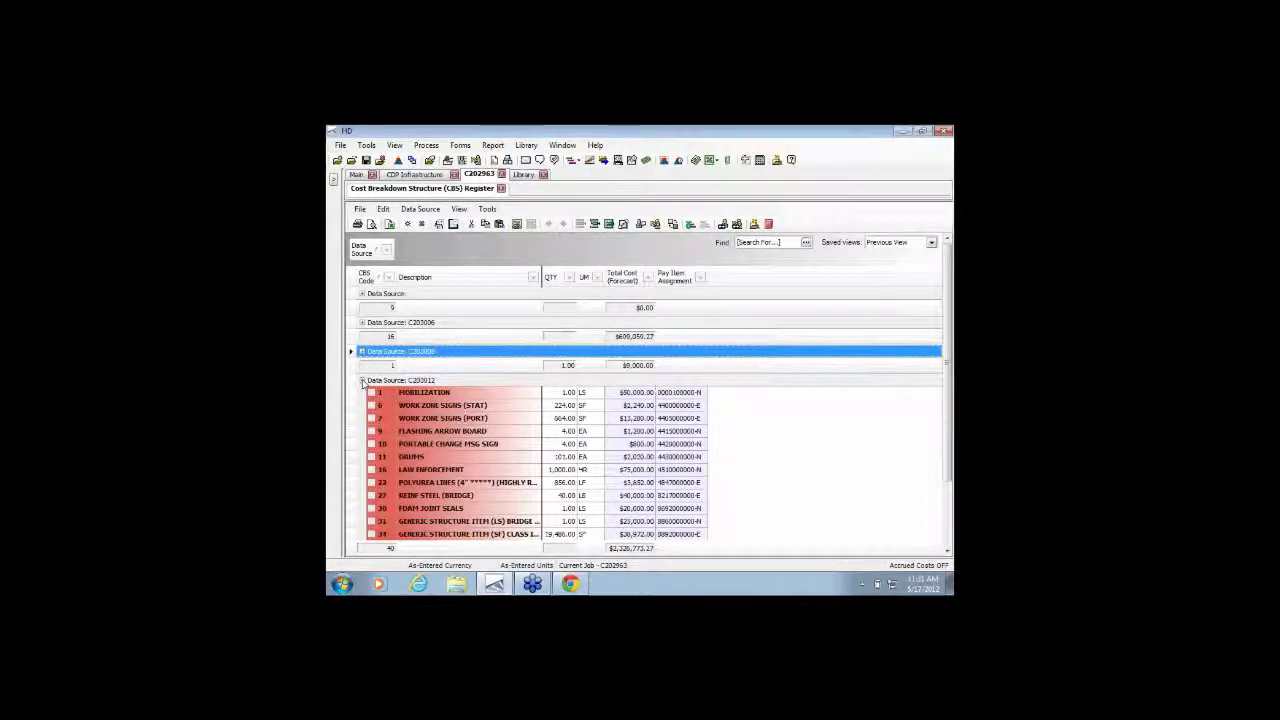
click(362, 380)
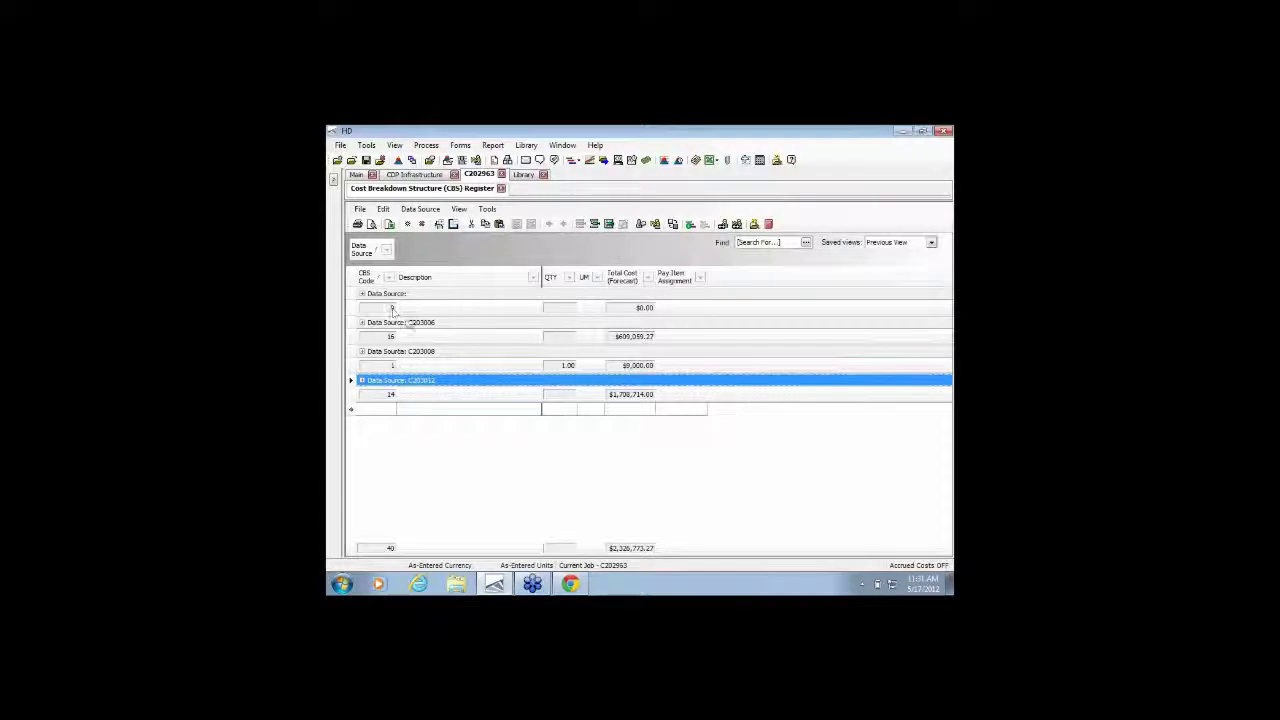